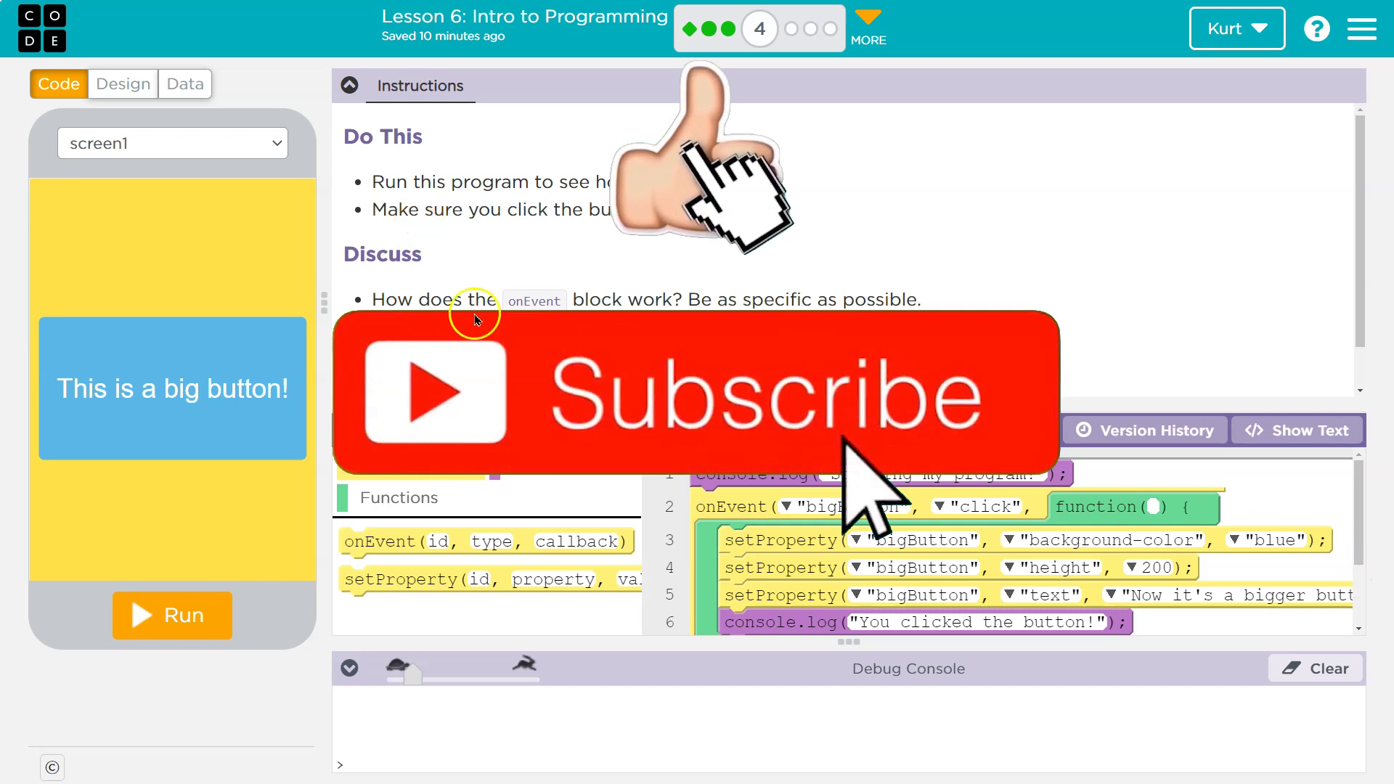
- Run and reset the starter program, then inspect bigButton's properties in Design view
click(180, 621)
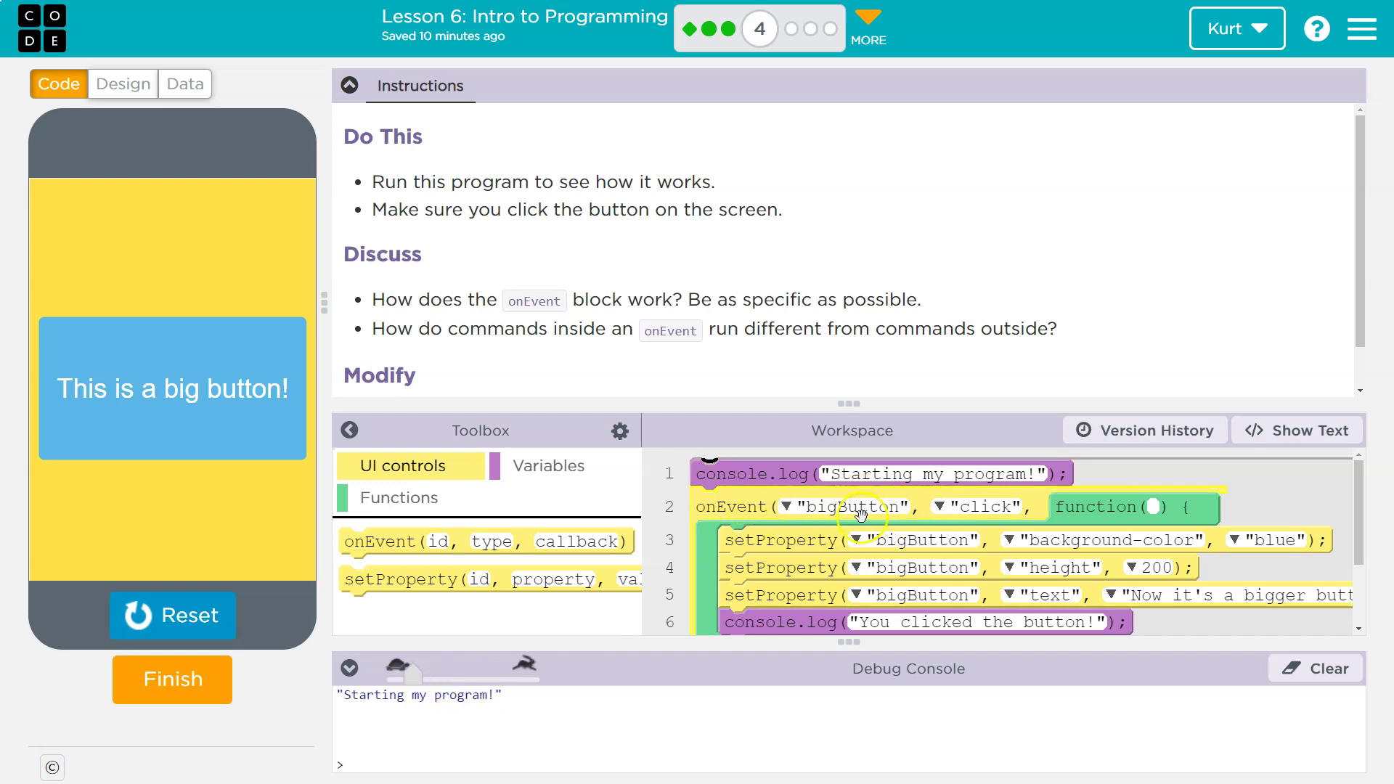
click(142, 613)
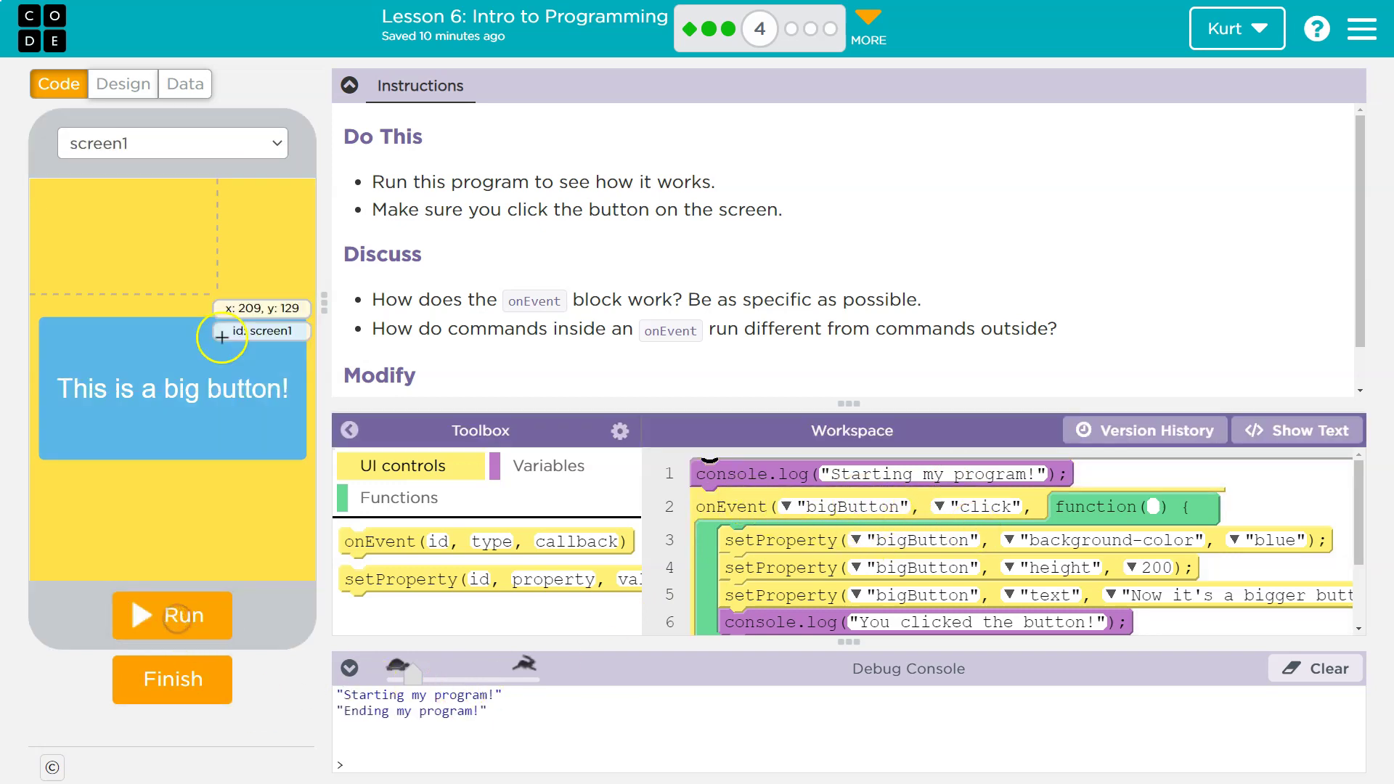
click(121, 85)
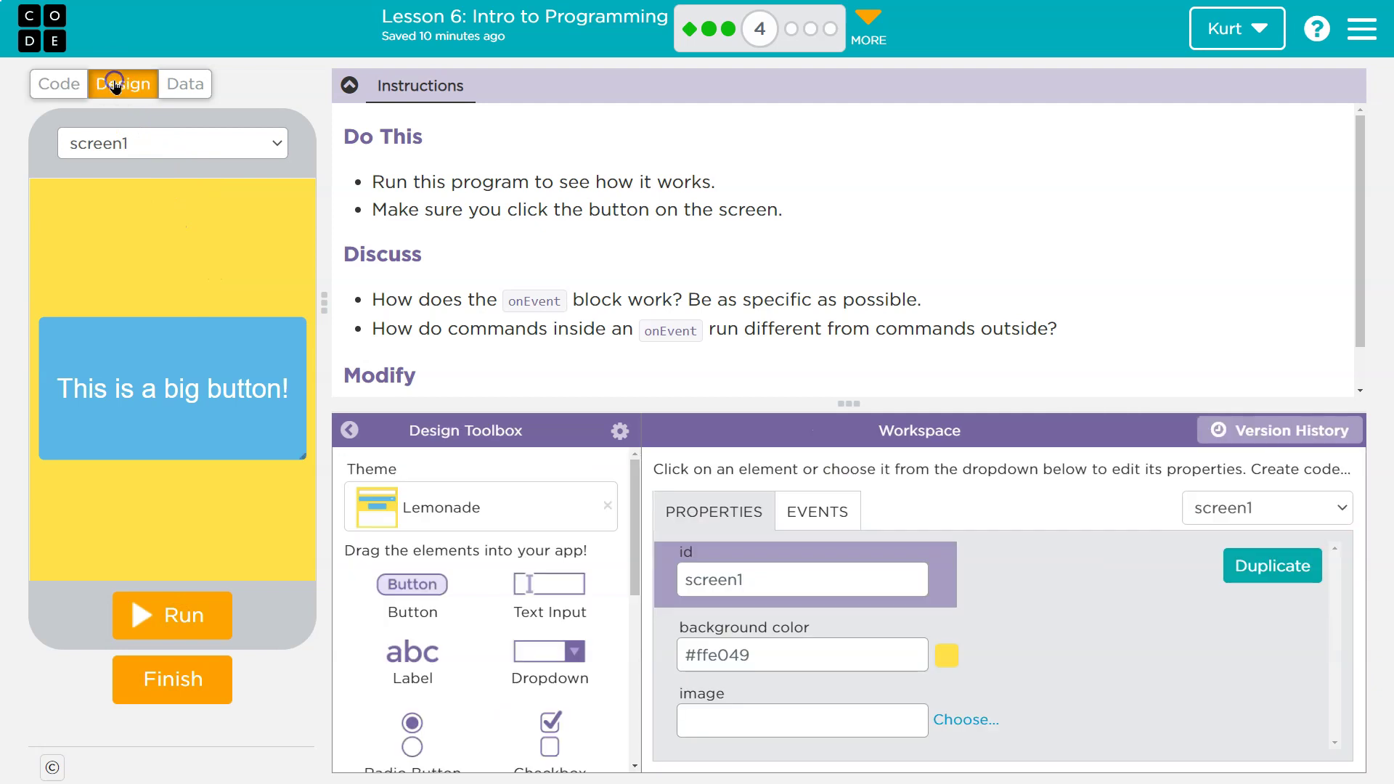
click(172, 368)
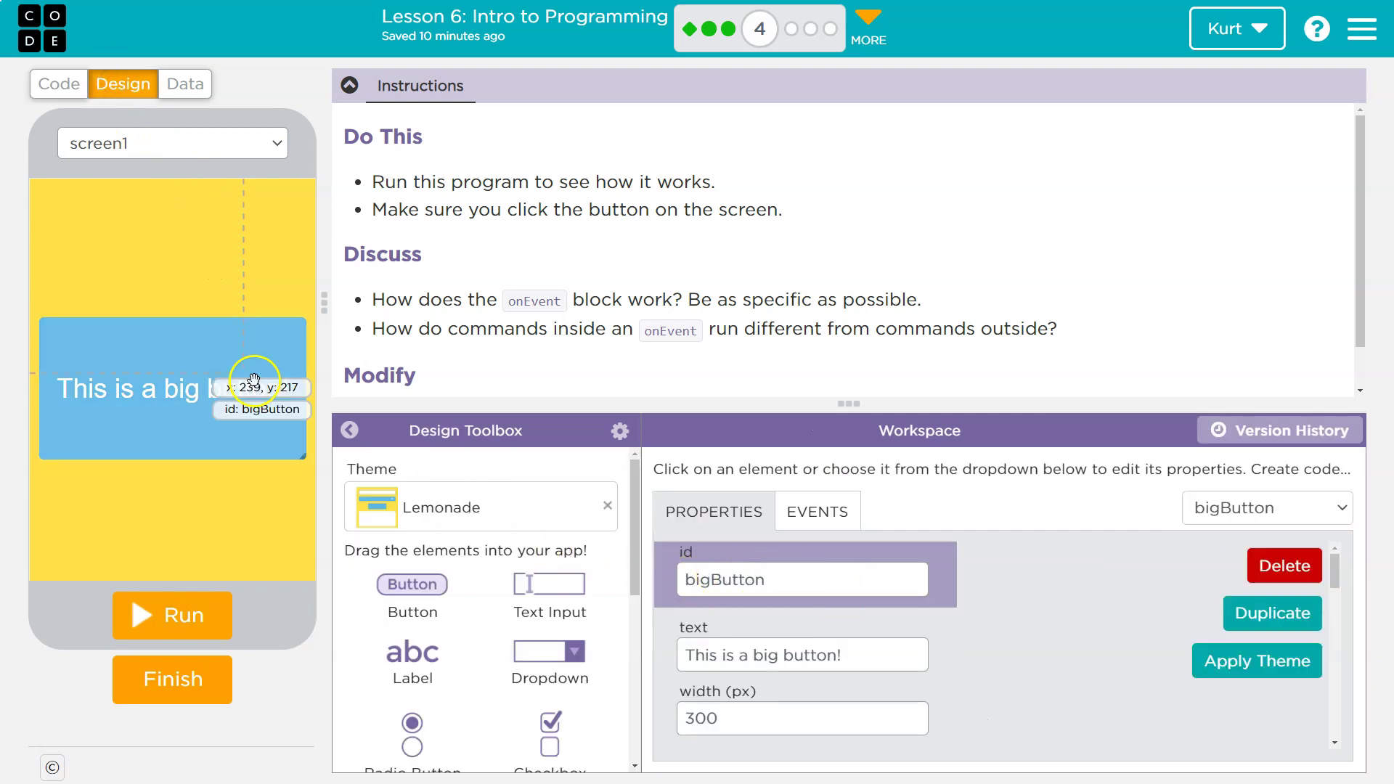
- Back in the Code view, run the app and click bigButton in the preview
click(47, 84)
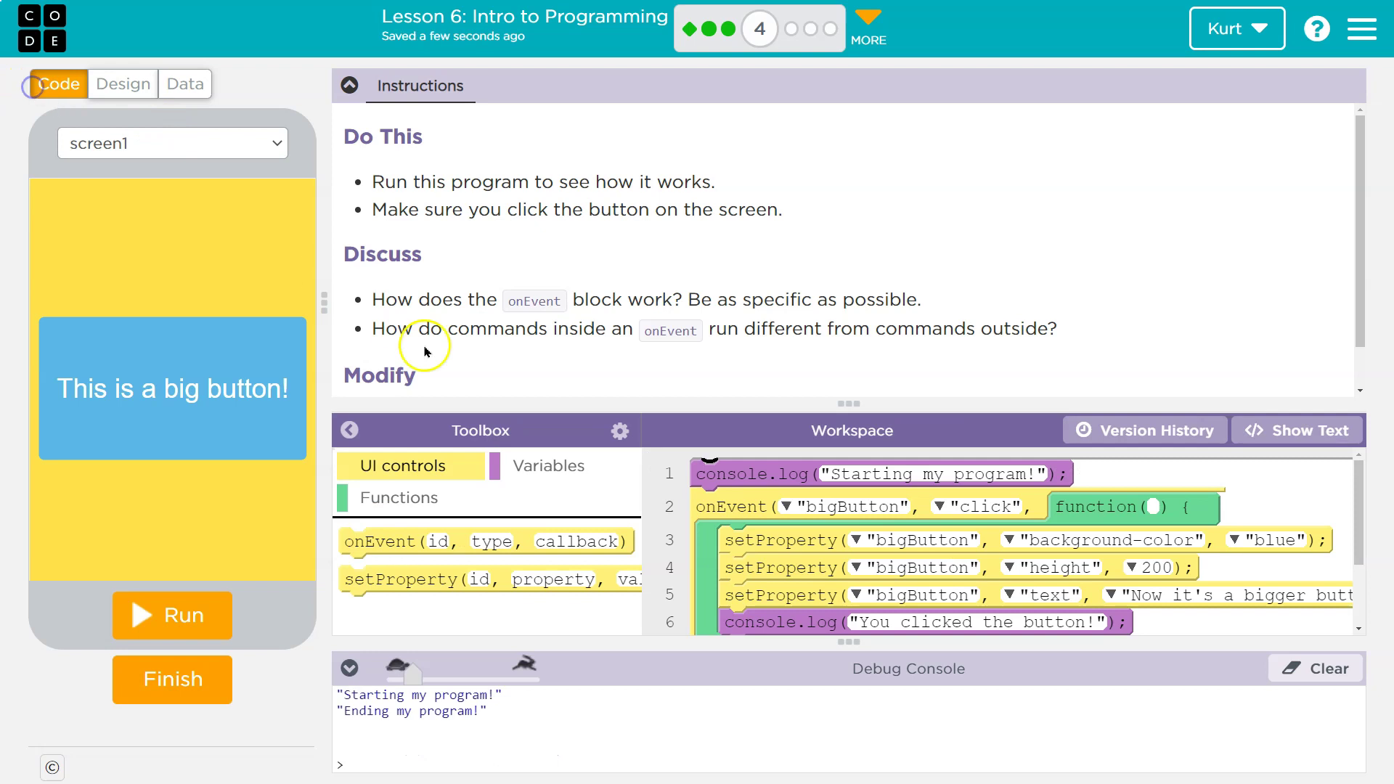
click(175, 615)
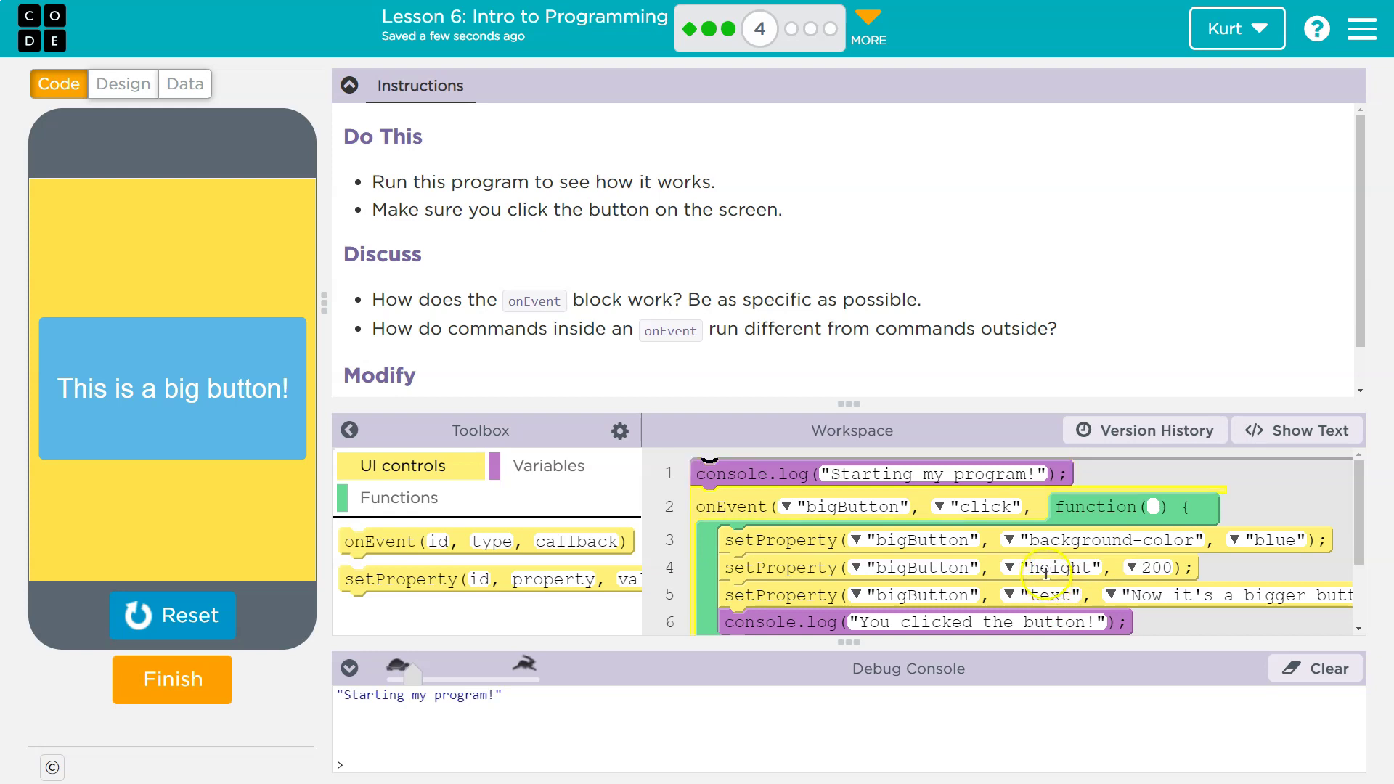
click(167, 396)
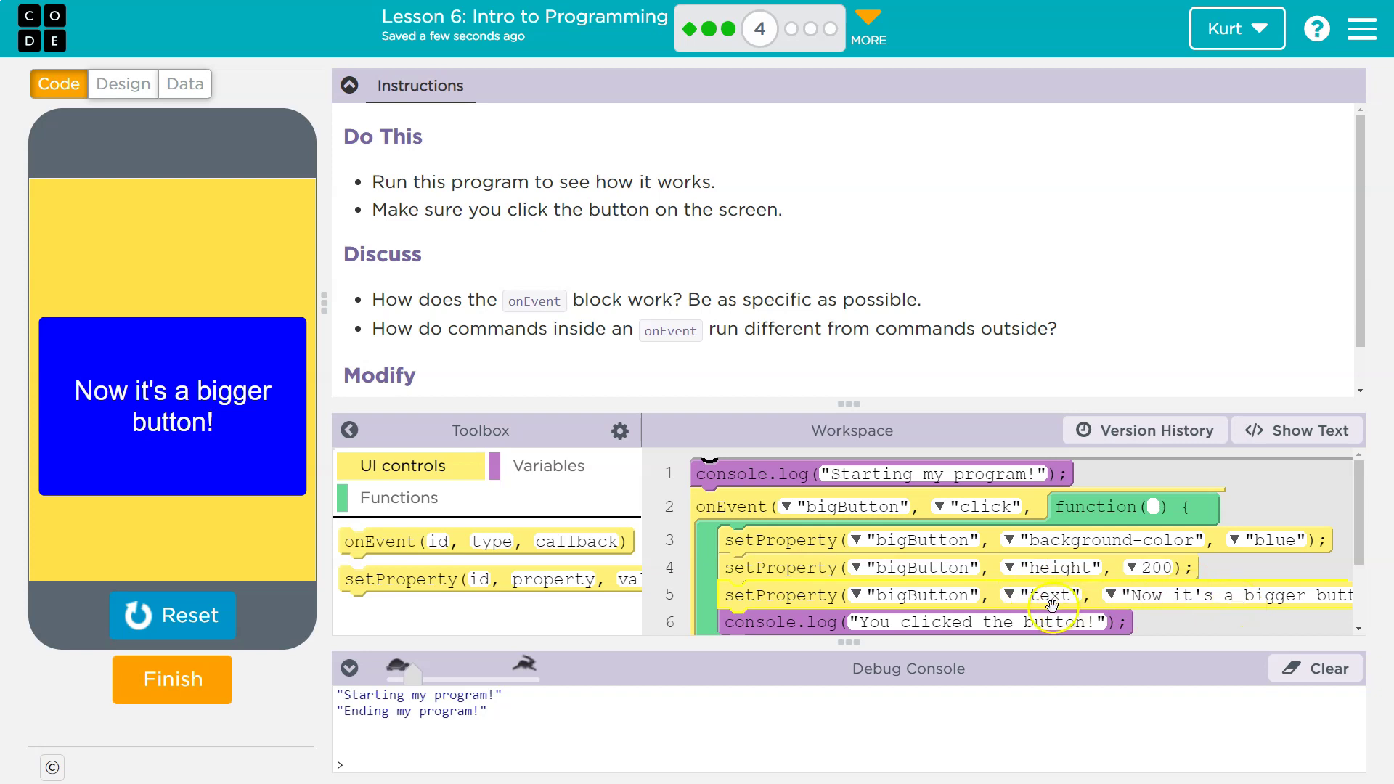
scroll(1051, 604, down, 2)
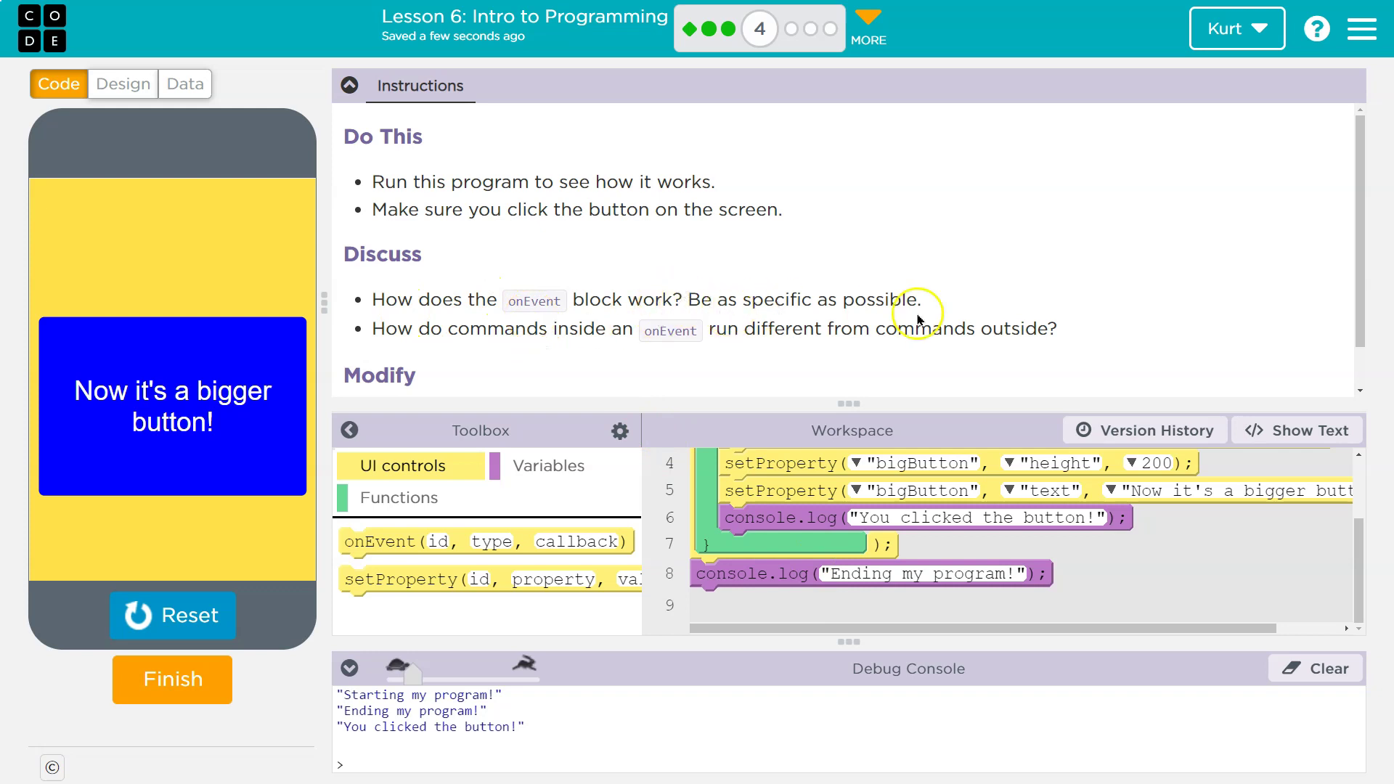
scroll(829, 317, down, 1)
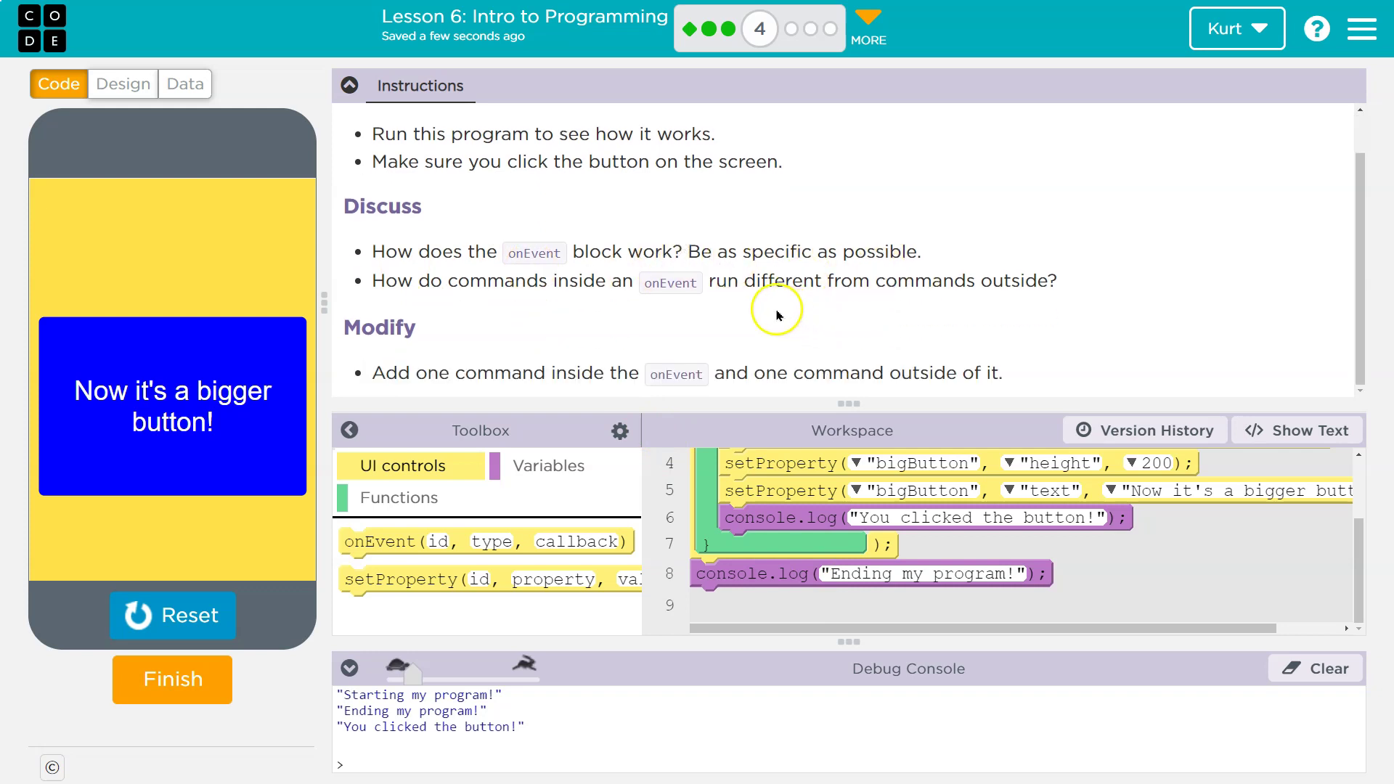
scroll(861, 530, up, 2)
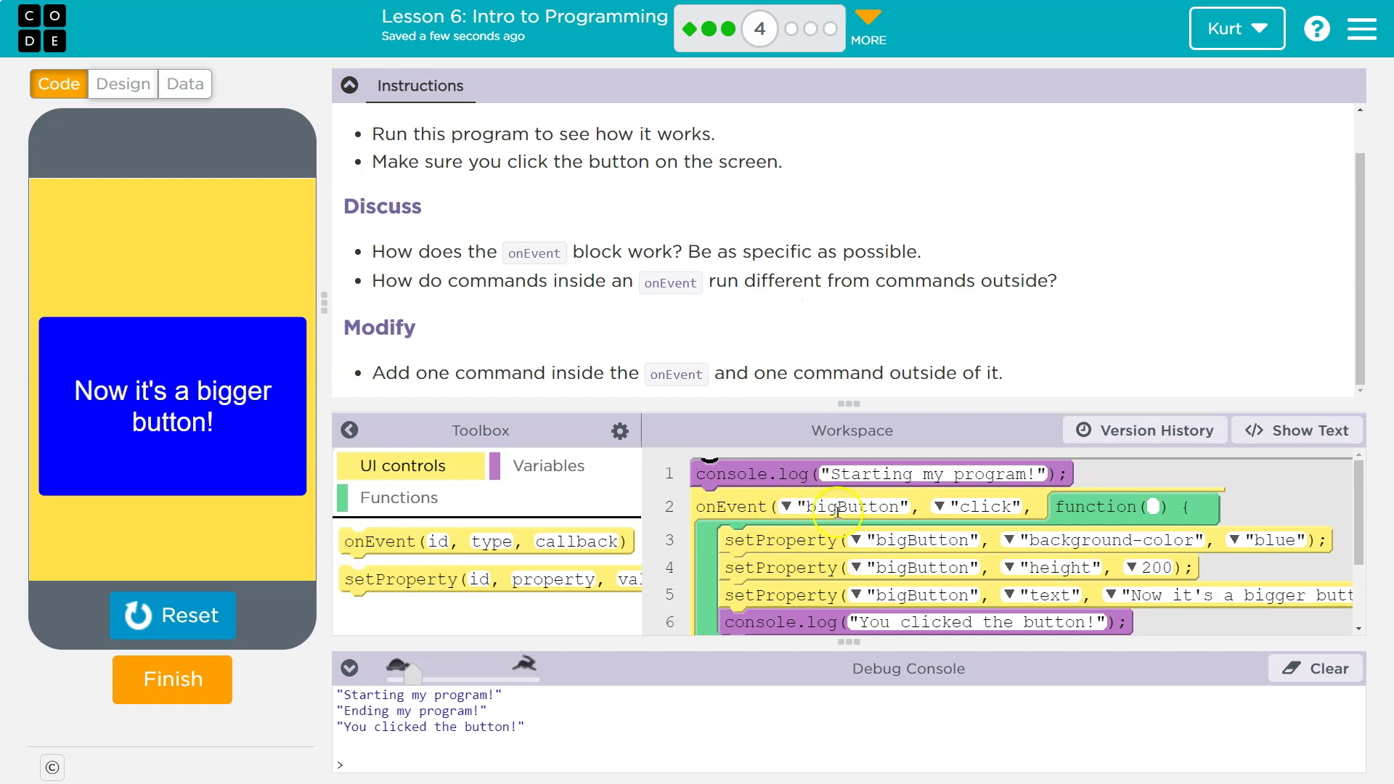
double_click(850, 507)
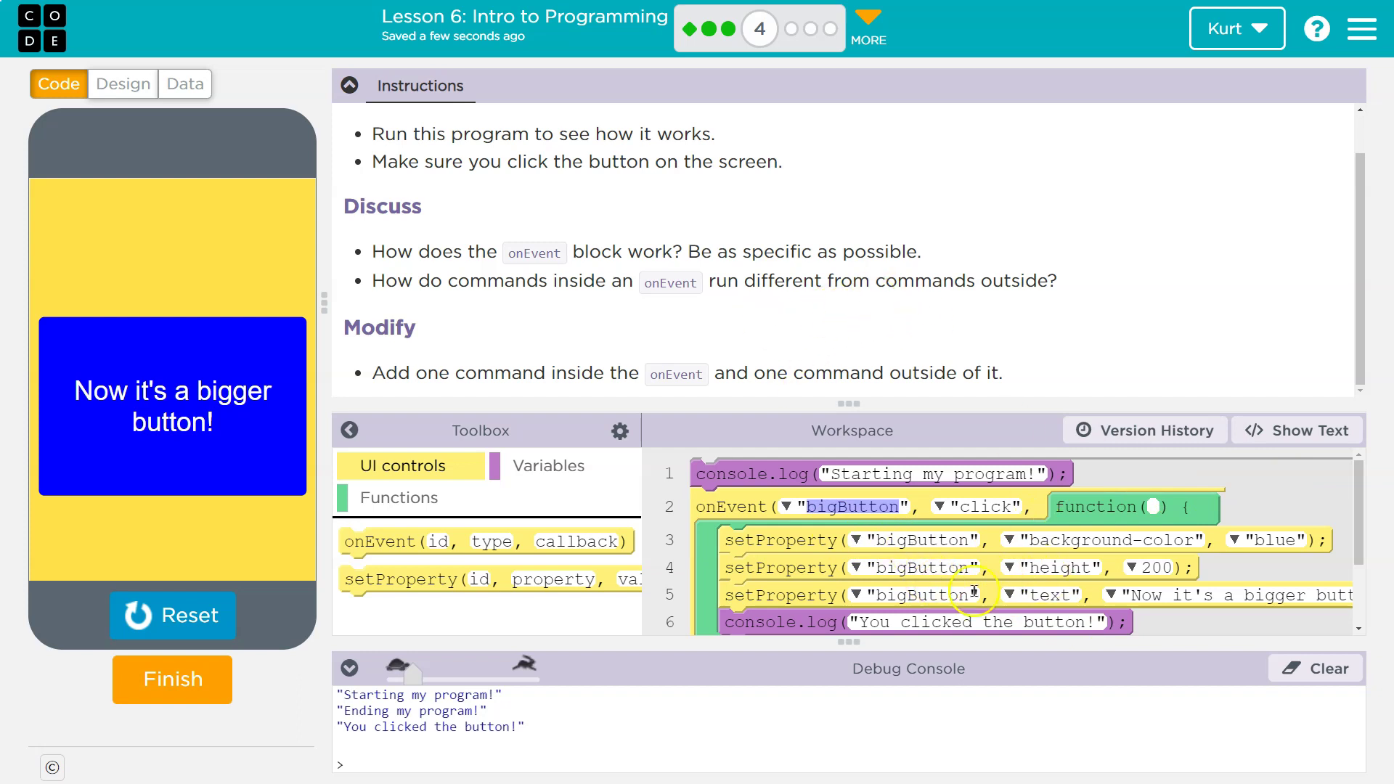
click(172, 626)
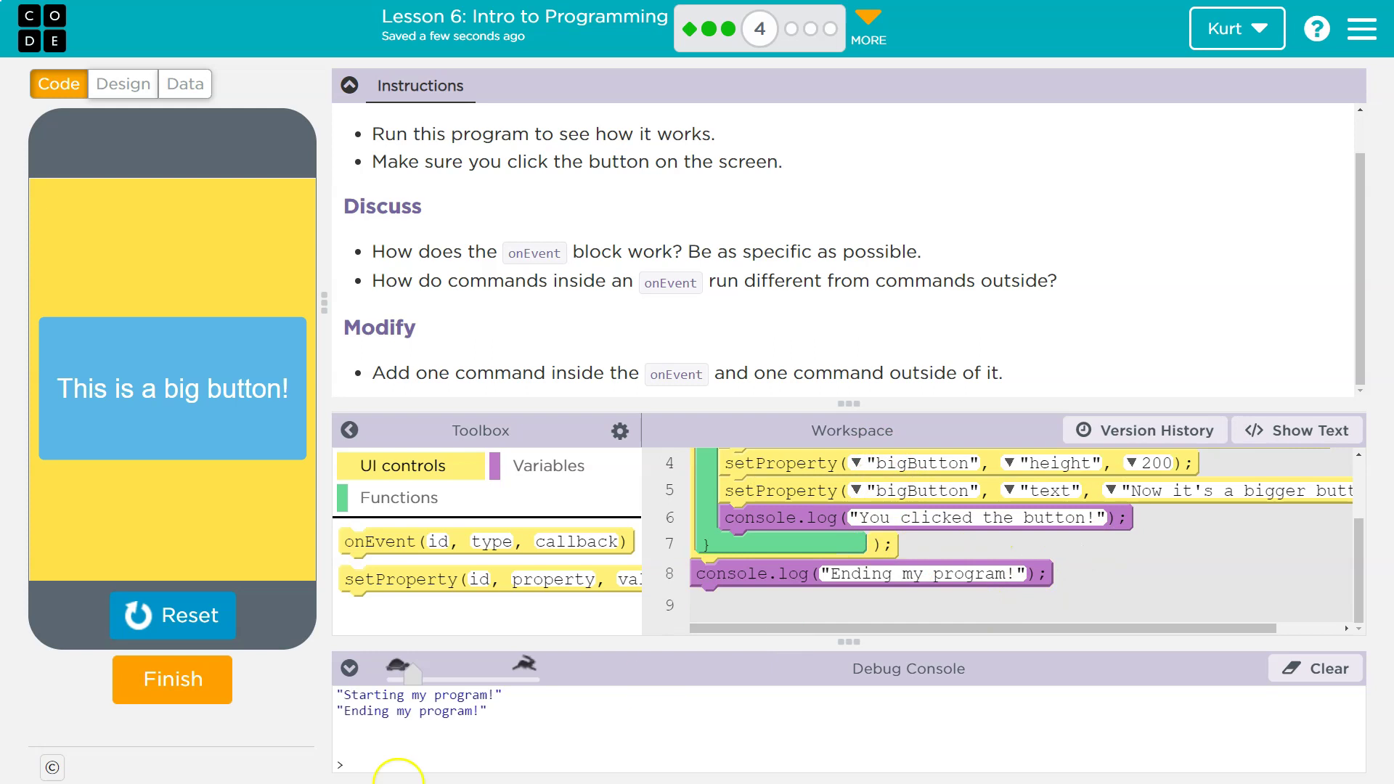
scroll(871, 545, up, 2)
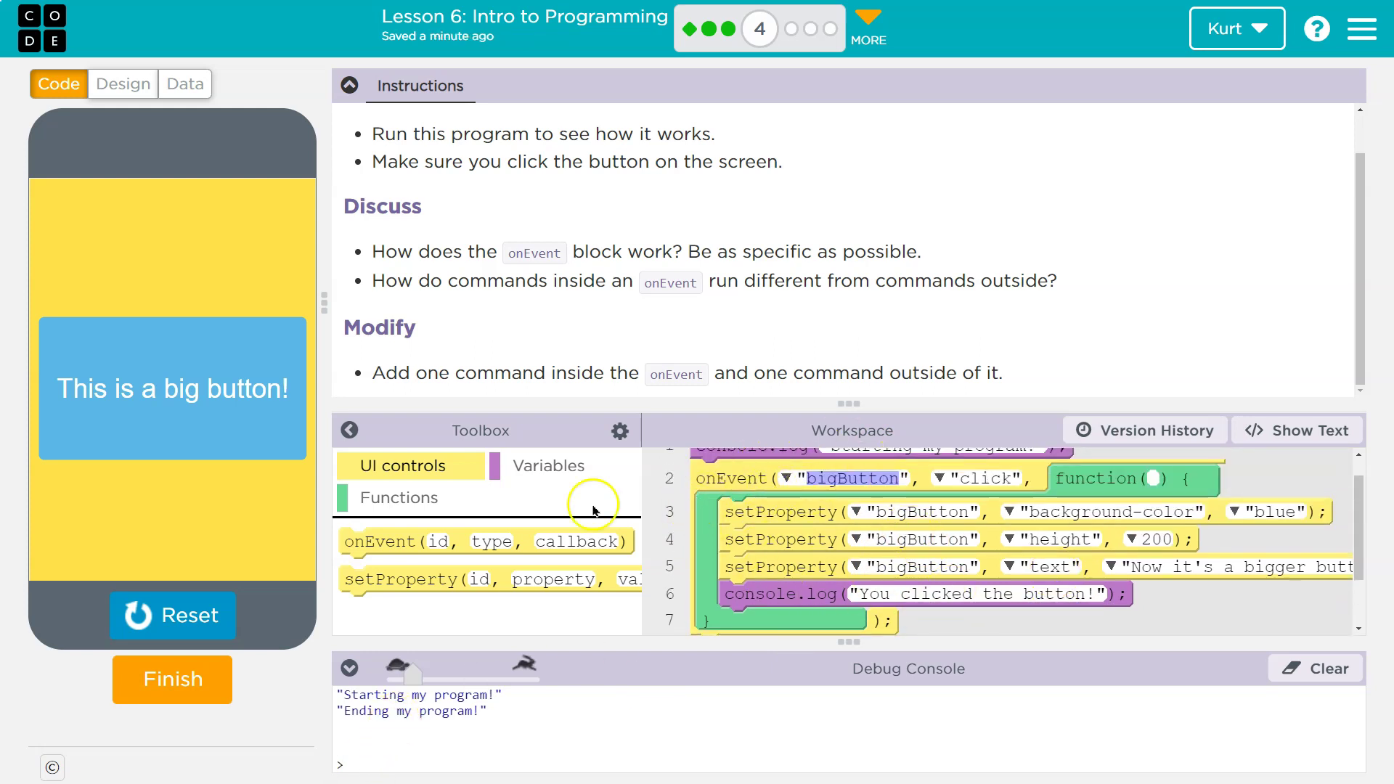
click(208, 402)
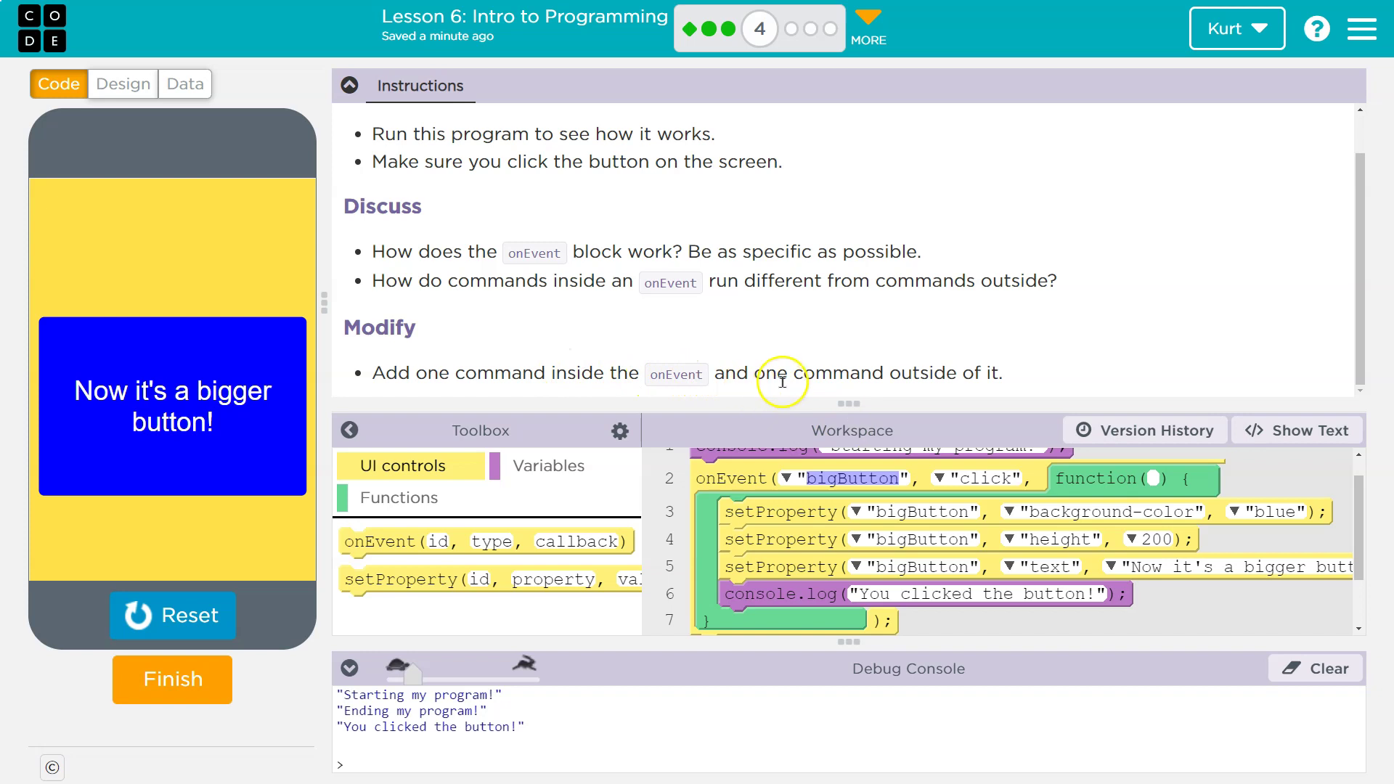
scroll(828, 512, down, 3)
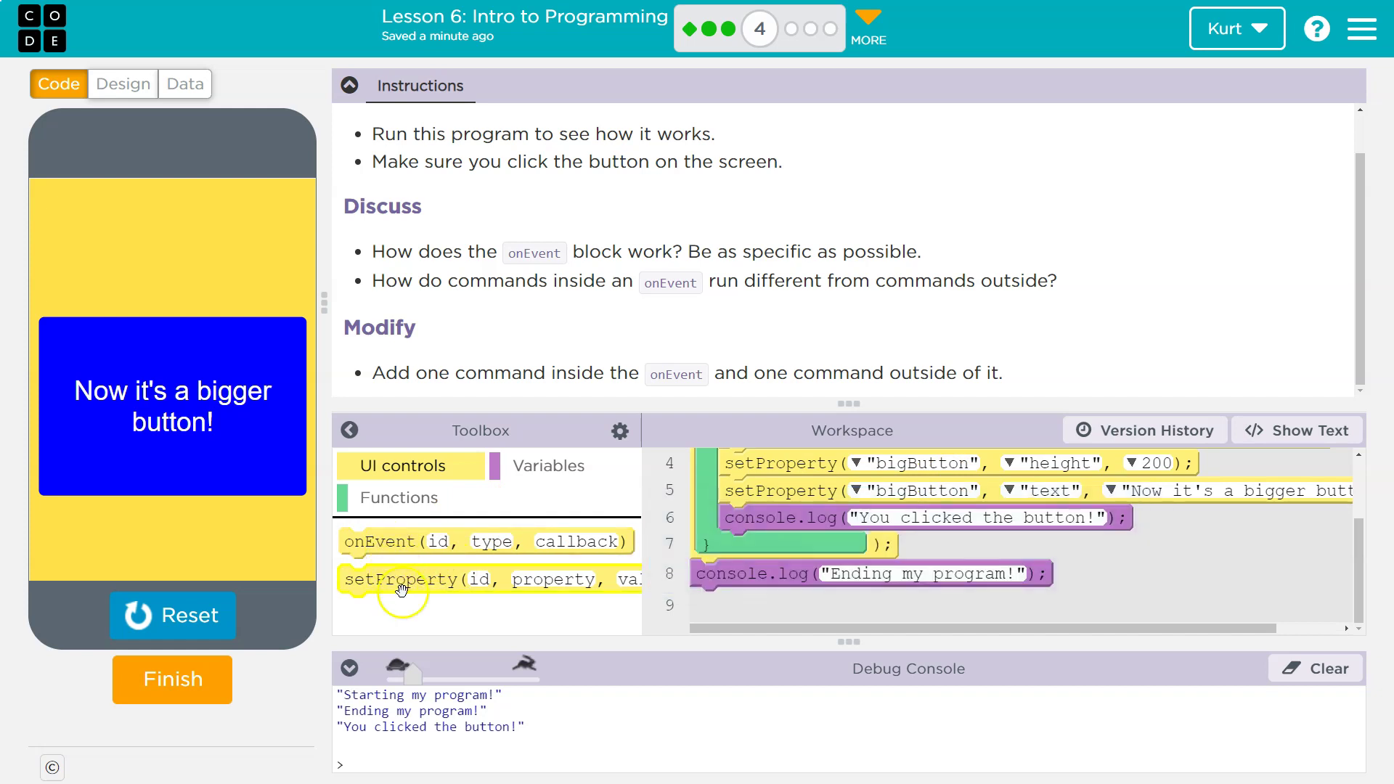
- Add a setProperty block inside the click handler setting bigButton's width to 150
mouse_move(399, 581)
mouse_down()
mouse_move(743, 518)
mouse_move(740, 545)
mouse_up()
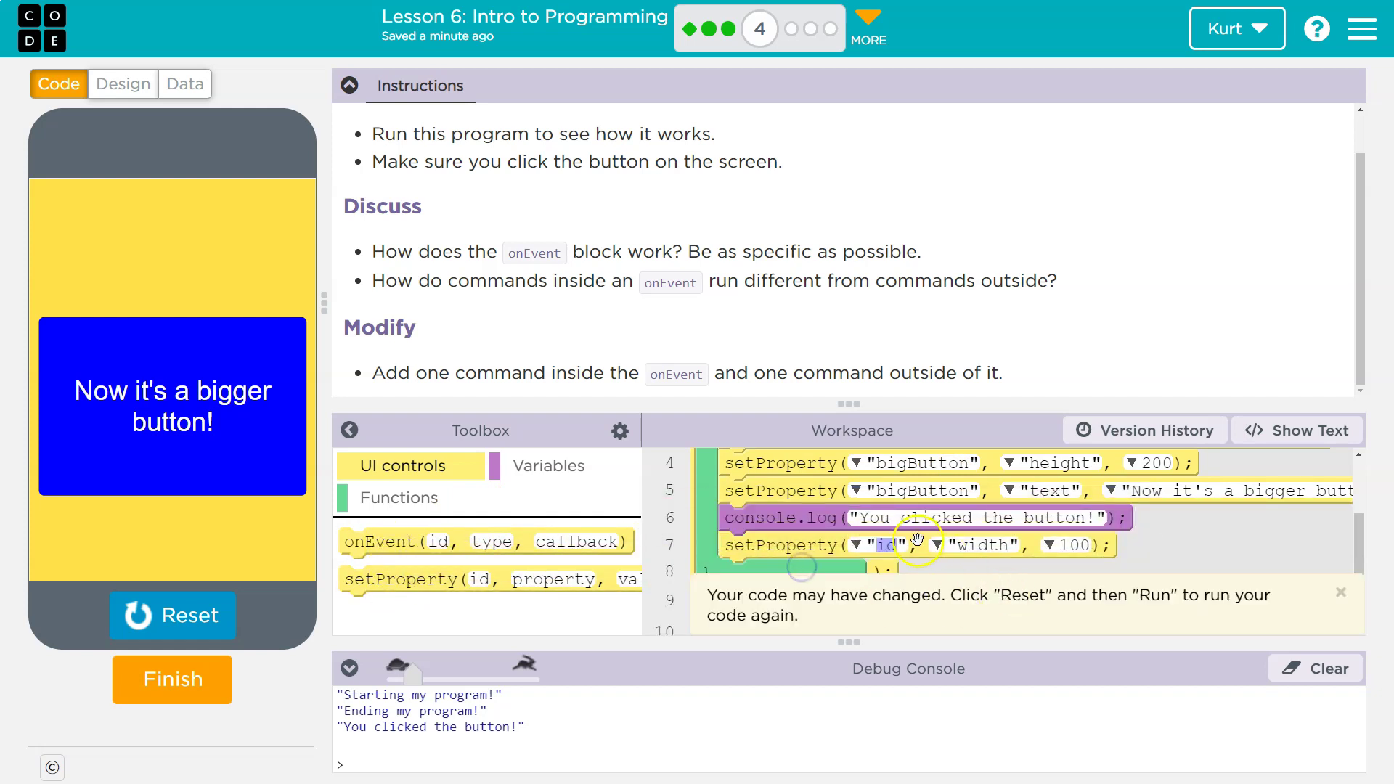
click(886, 546)
text(b)
click(895, 569)
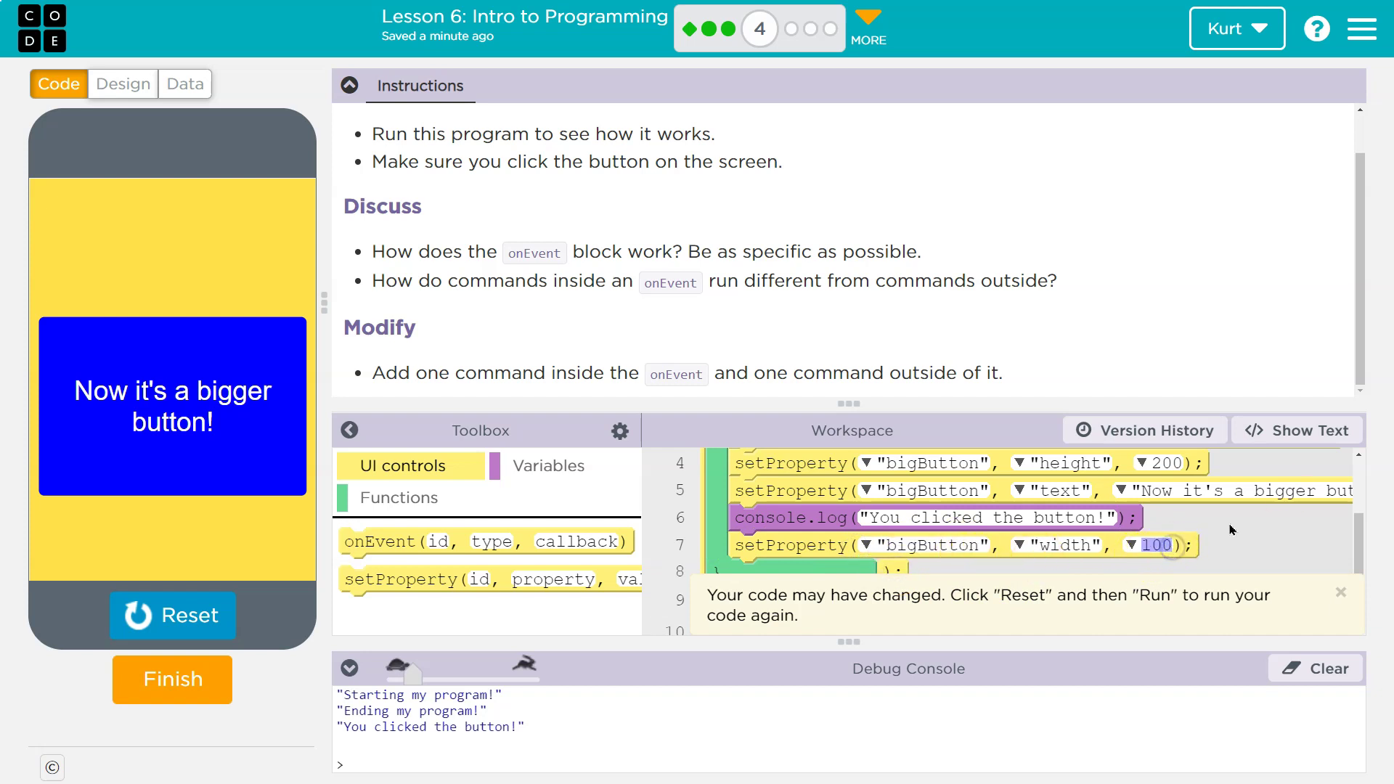
click(1170, 550)
text(150)
click(915, 528)
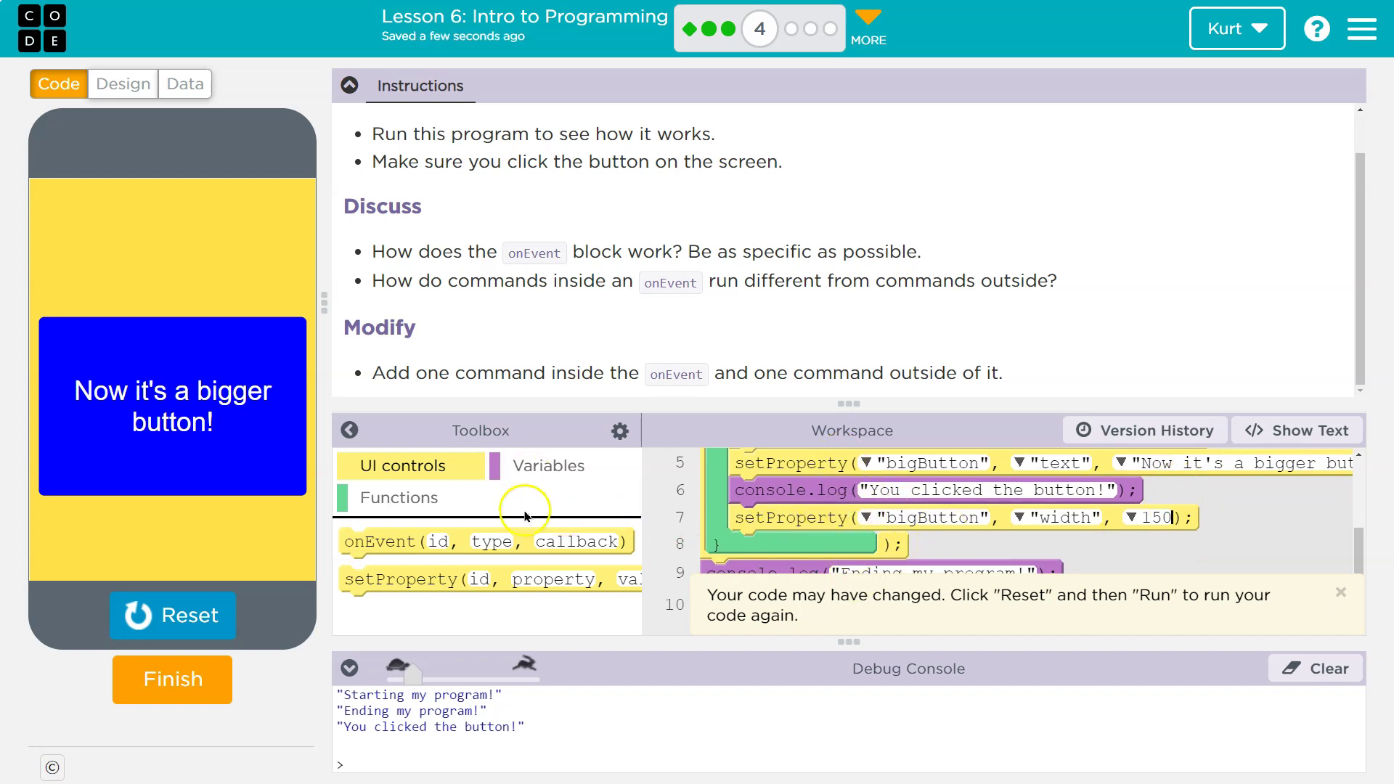
- Add a screen1 background-color setProperty below the handler; move the width block above console.log
mouse_move(485, 542)
drag(414, 577, 809, 569)
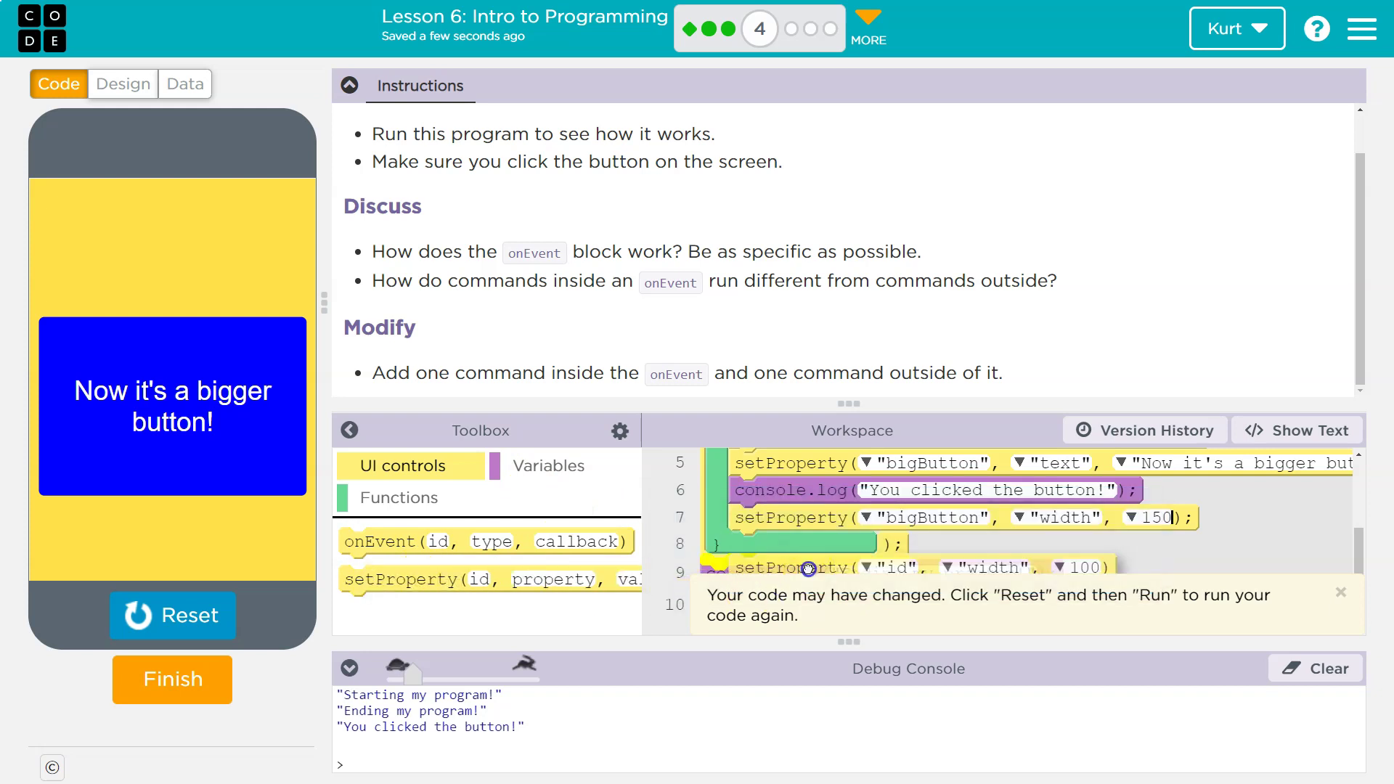
scroll(1046, 551, down, 1)
click(839, 548)
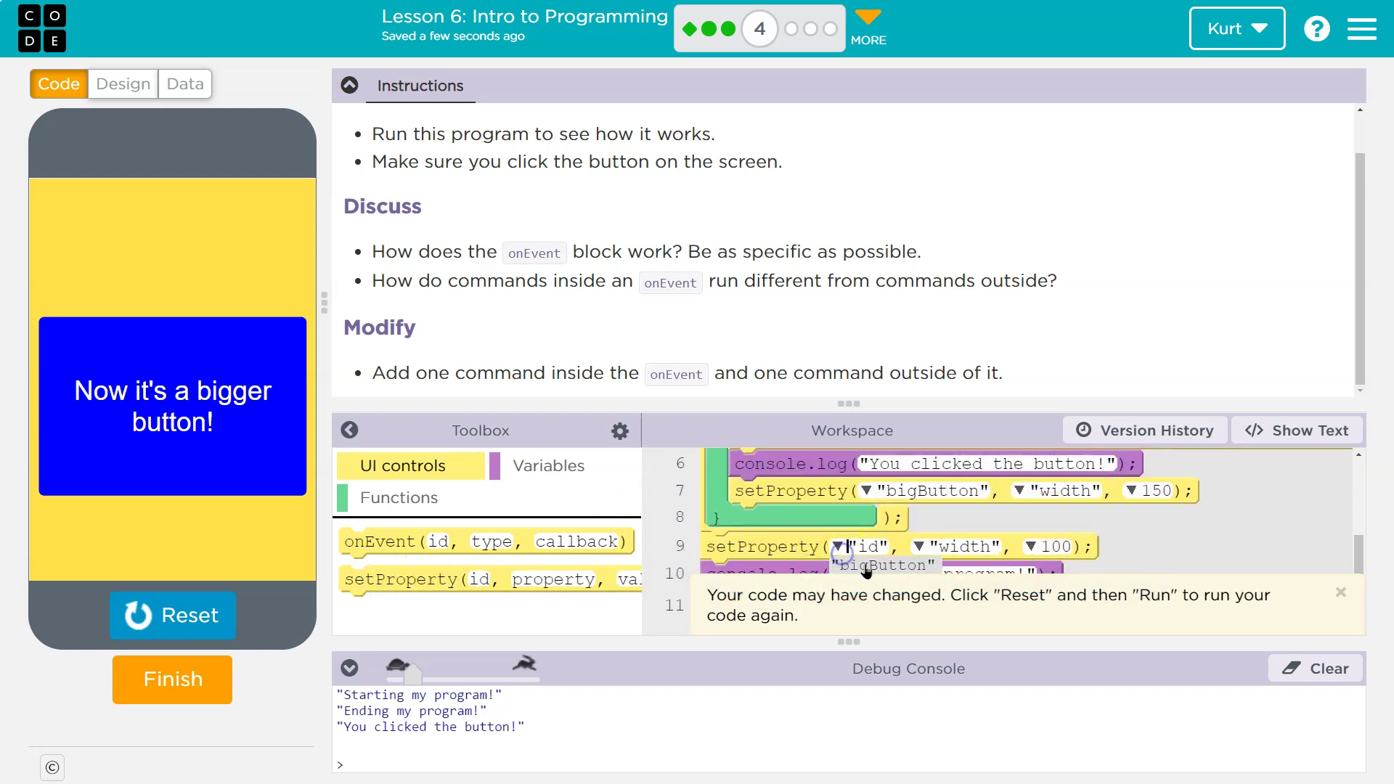
click(1341, 591)
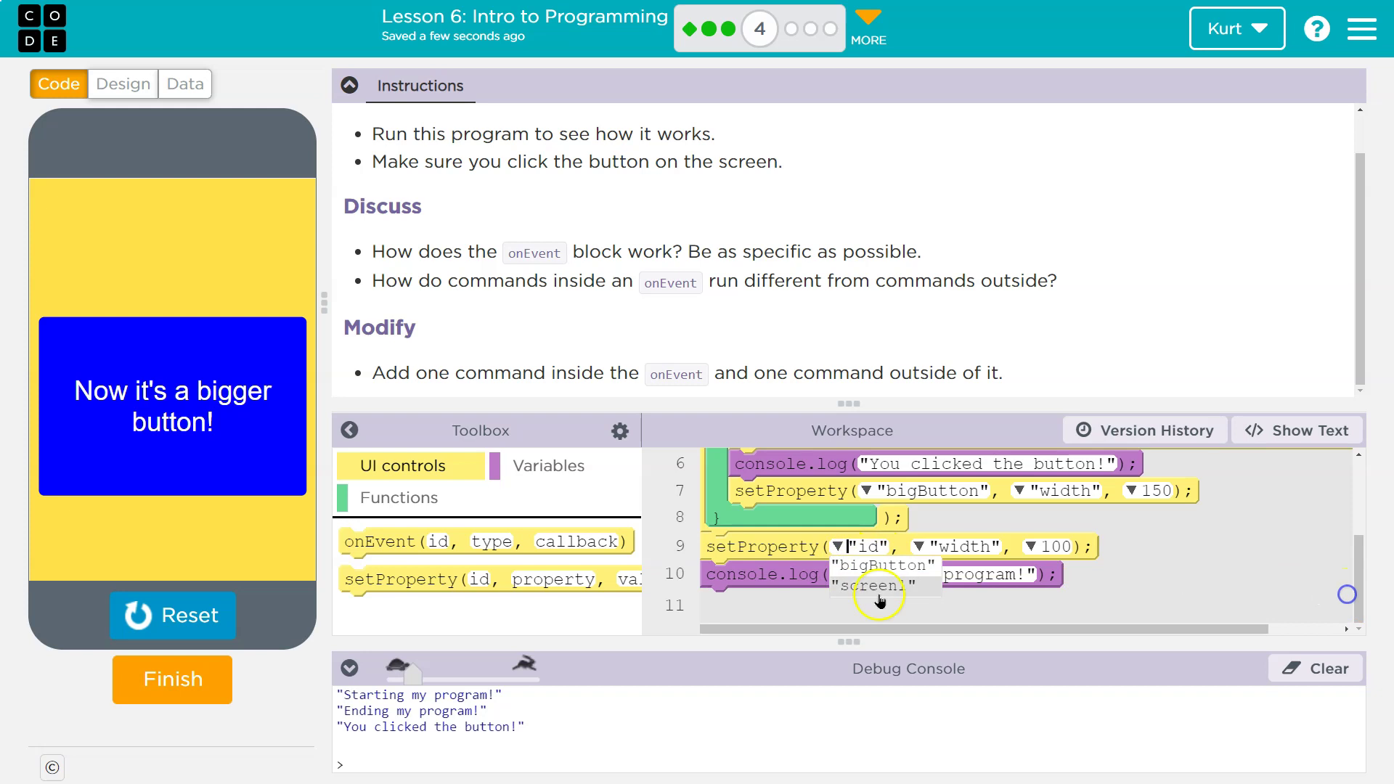
click(862, 585)
click(997, 549)
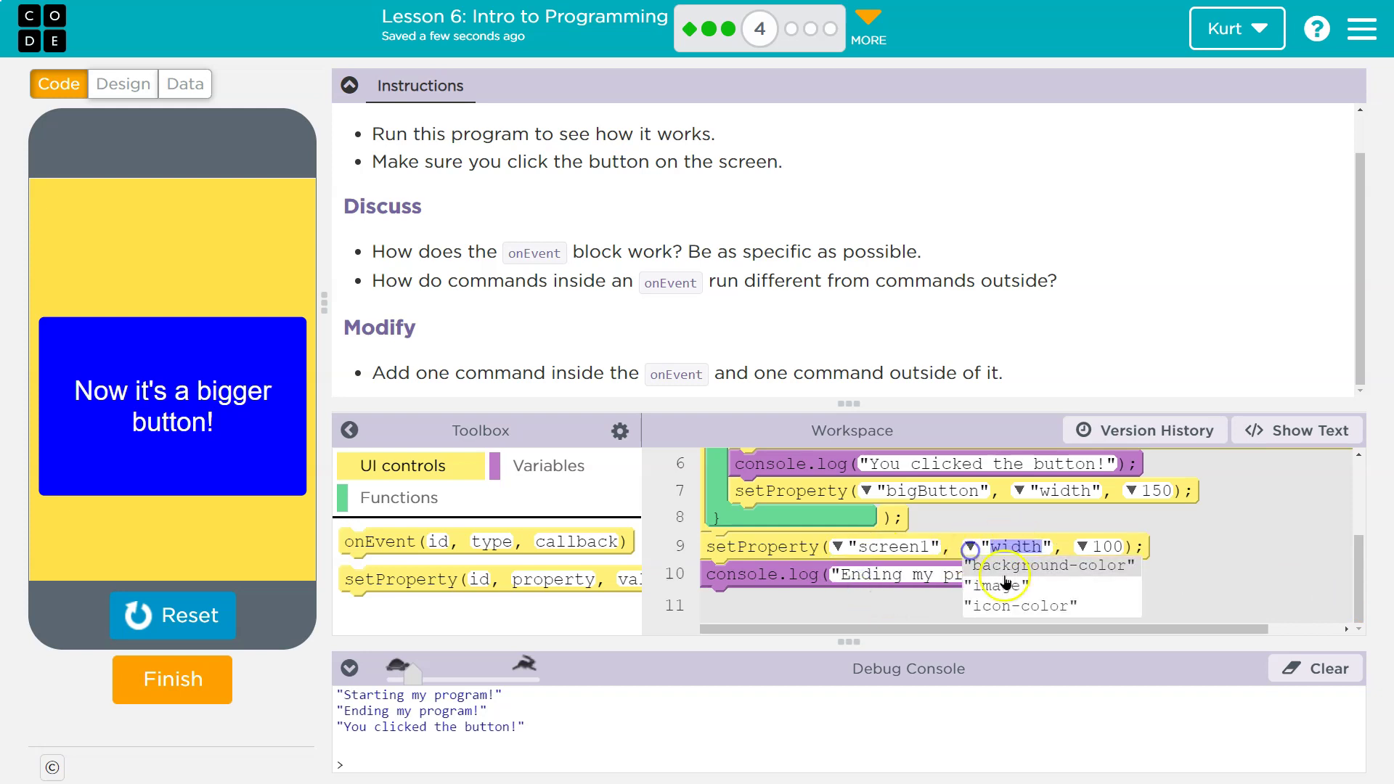
click(1045, 566)
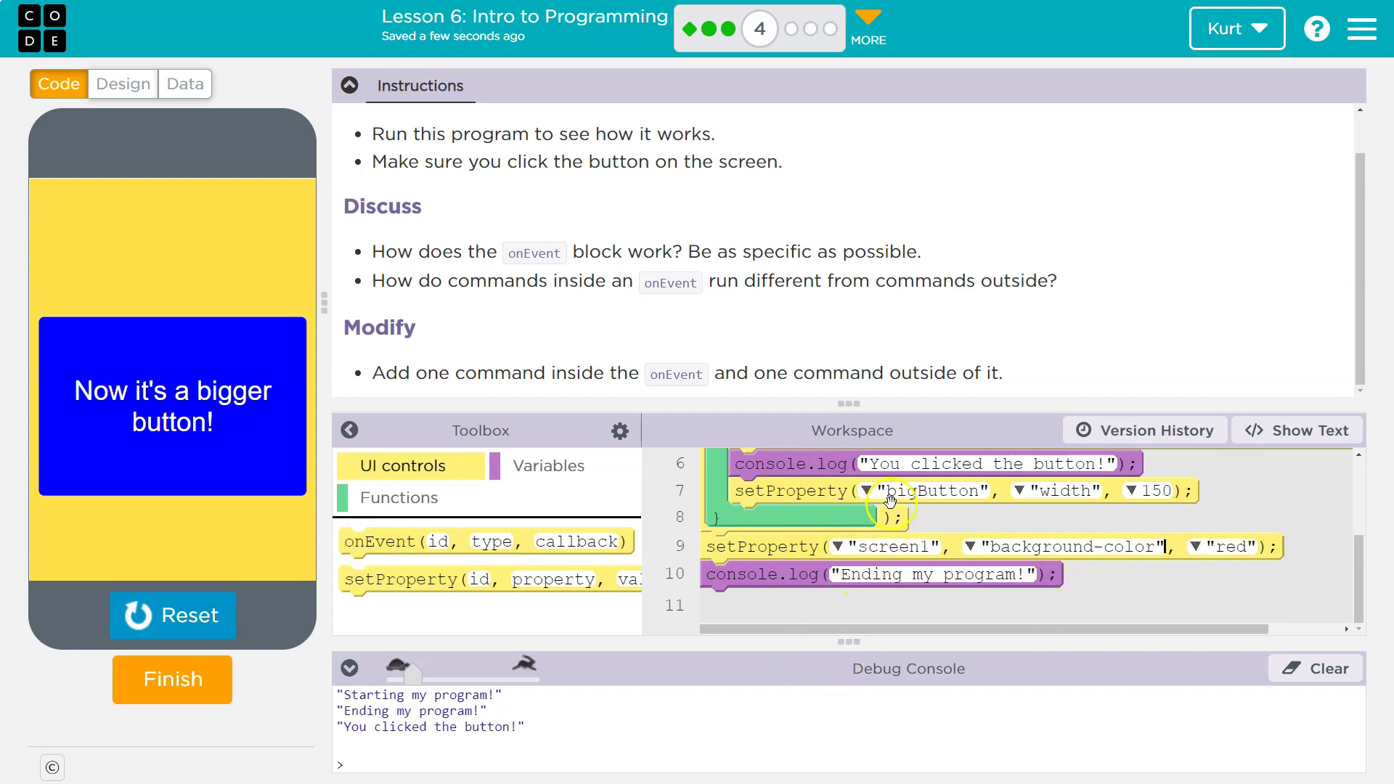
scroll(944, 523, up, 3)
scroll(828, 604, down, 3)
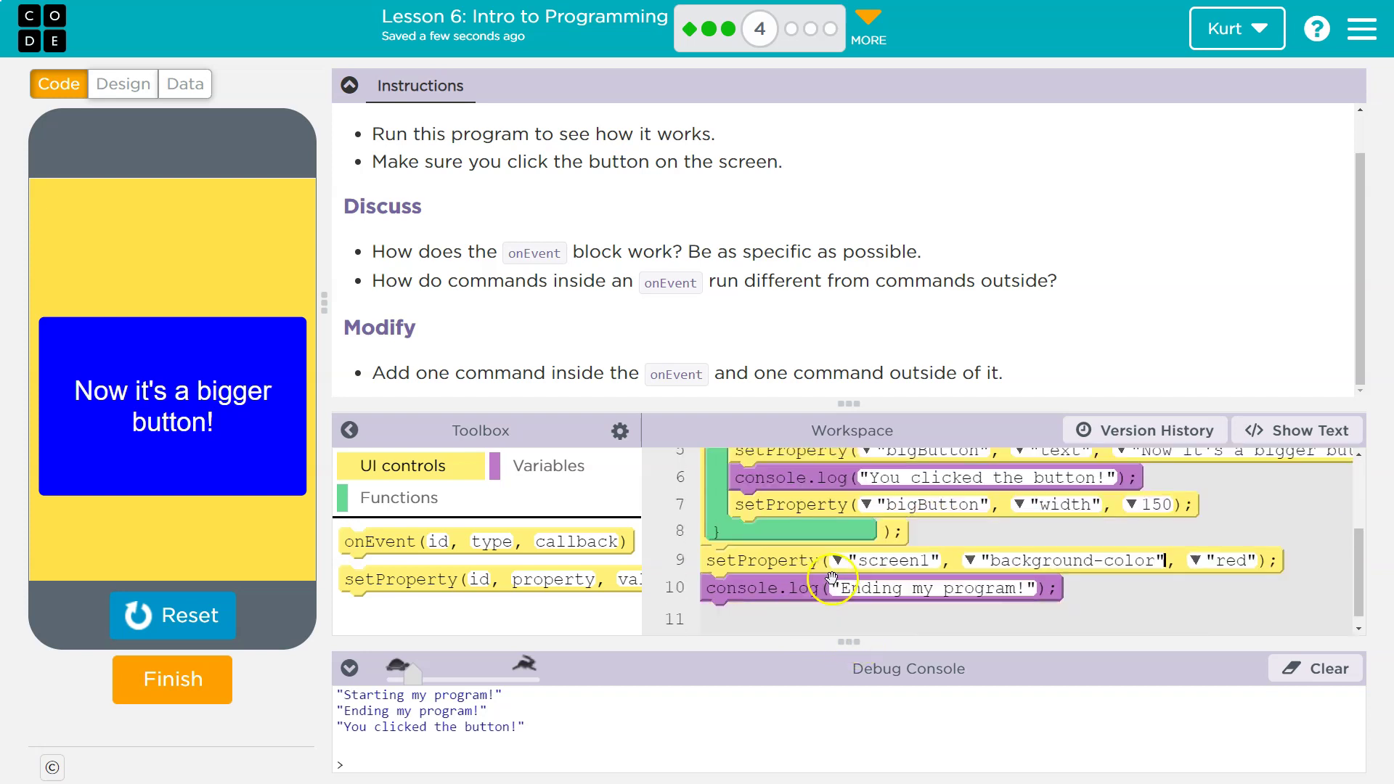
drag(775, 490, 809, 622)
scroll(808, 623, down, 2)
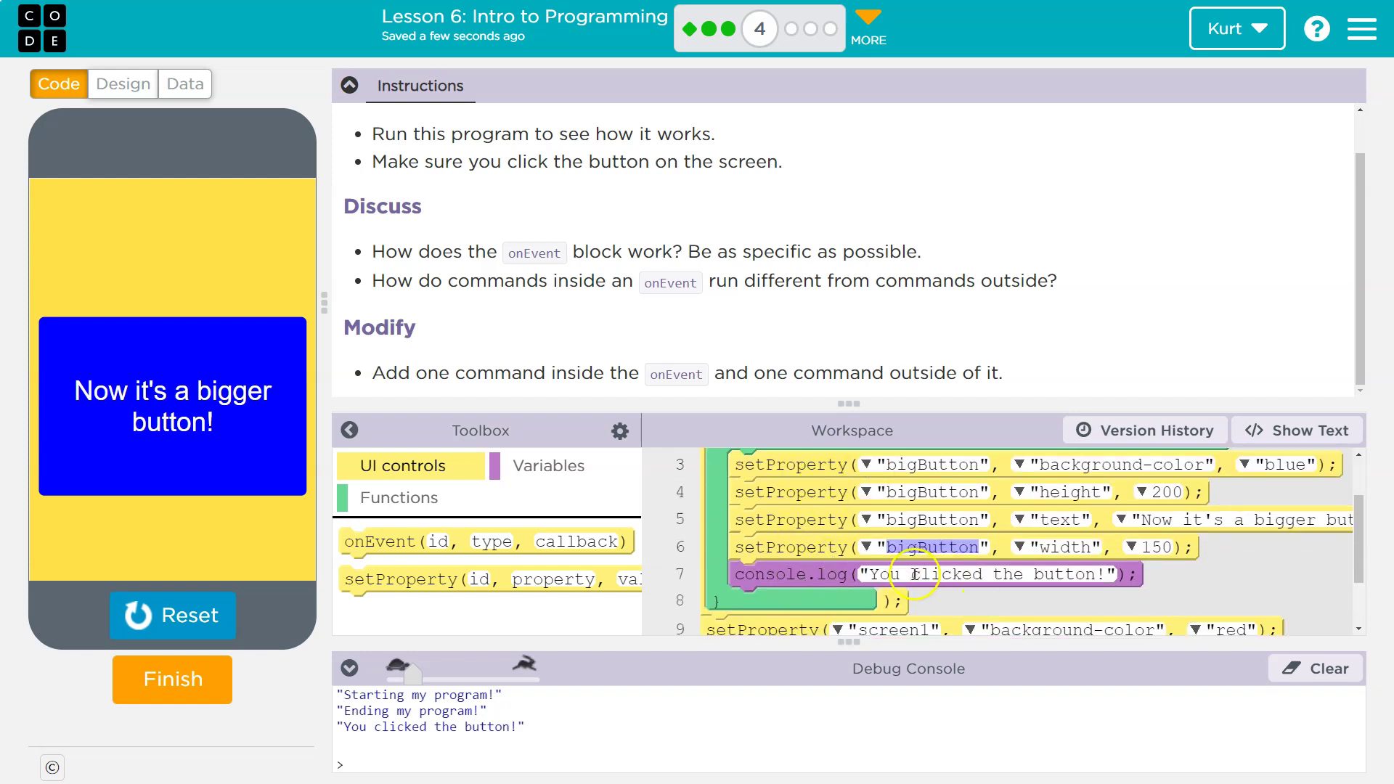
- Restart the app to show the red screen, then click bigButton twice
click(127, 622)
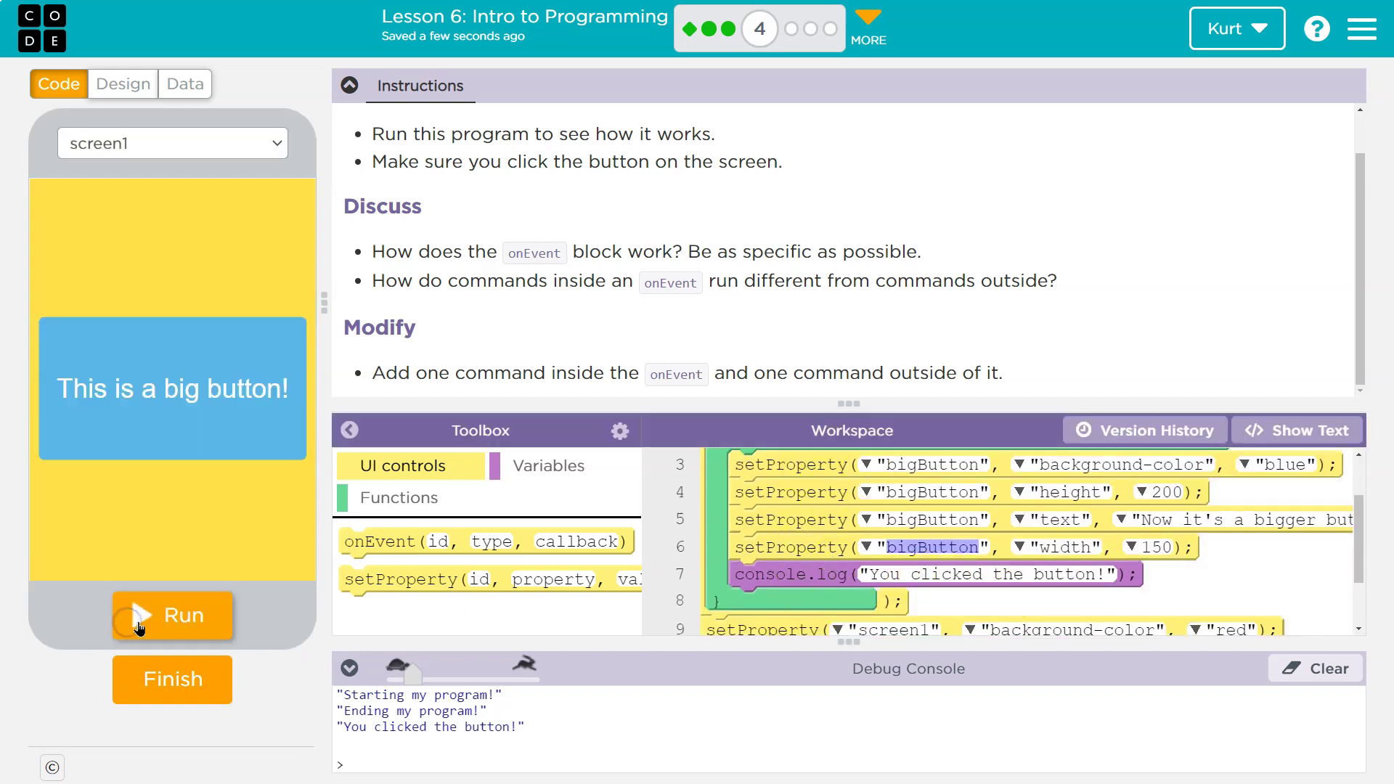
click(138, 622)
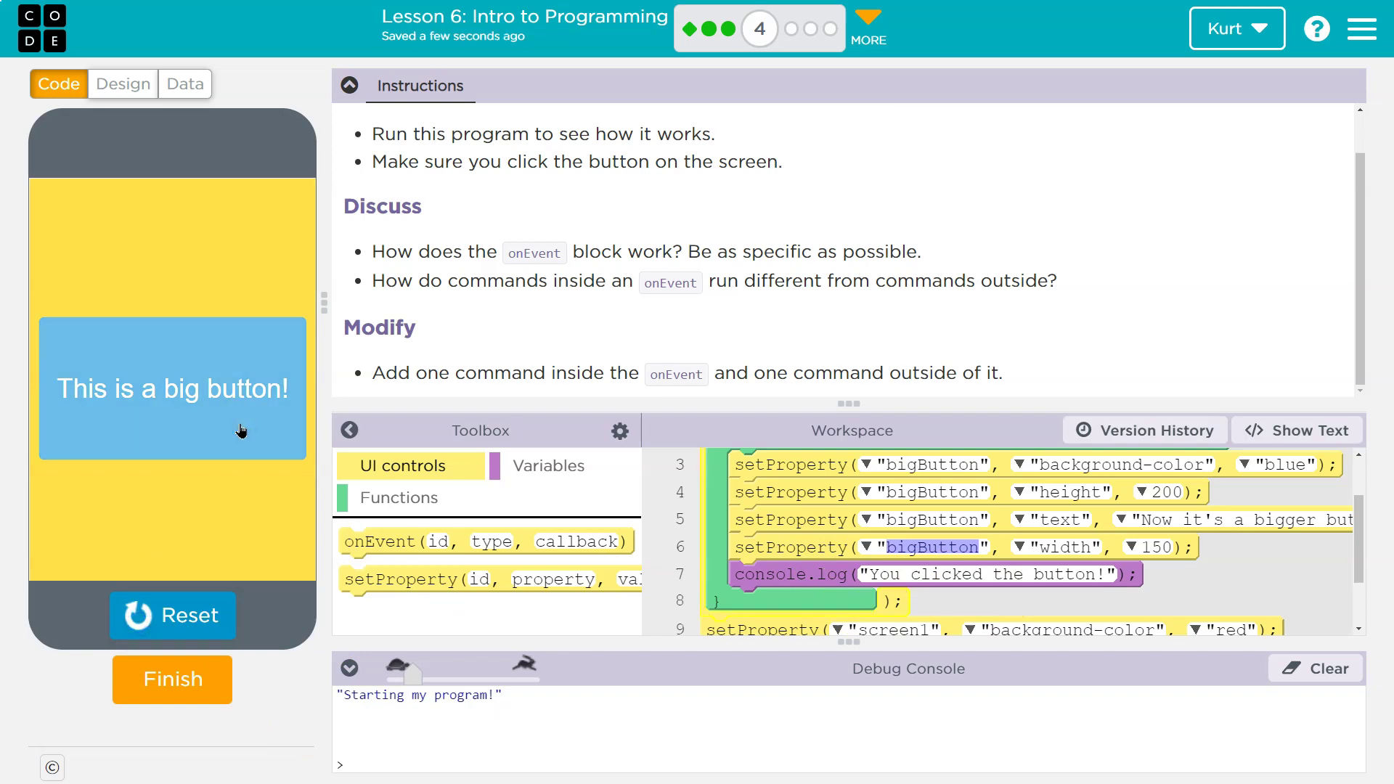
scroll(944, 598, up, 2)
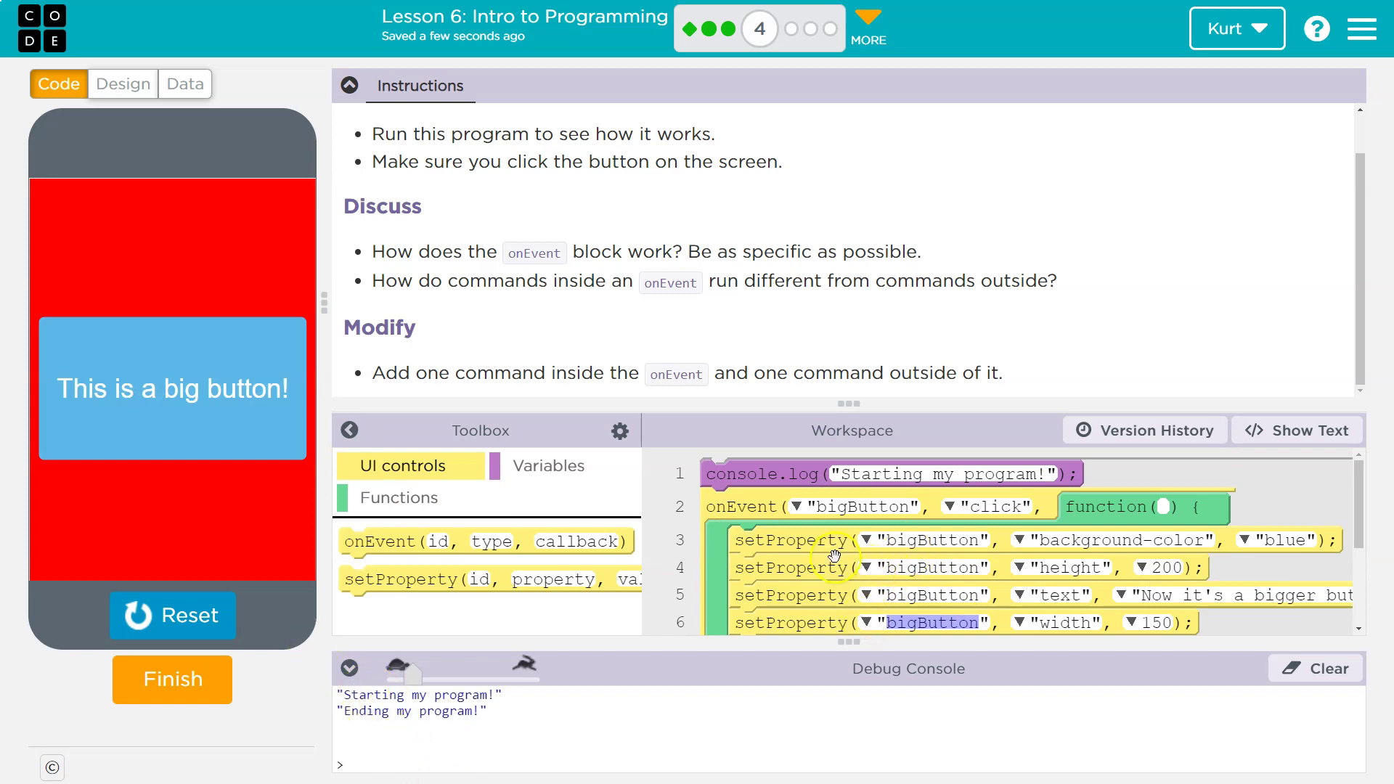
drag(692, 403, 685, 278)
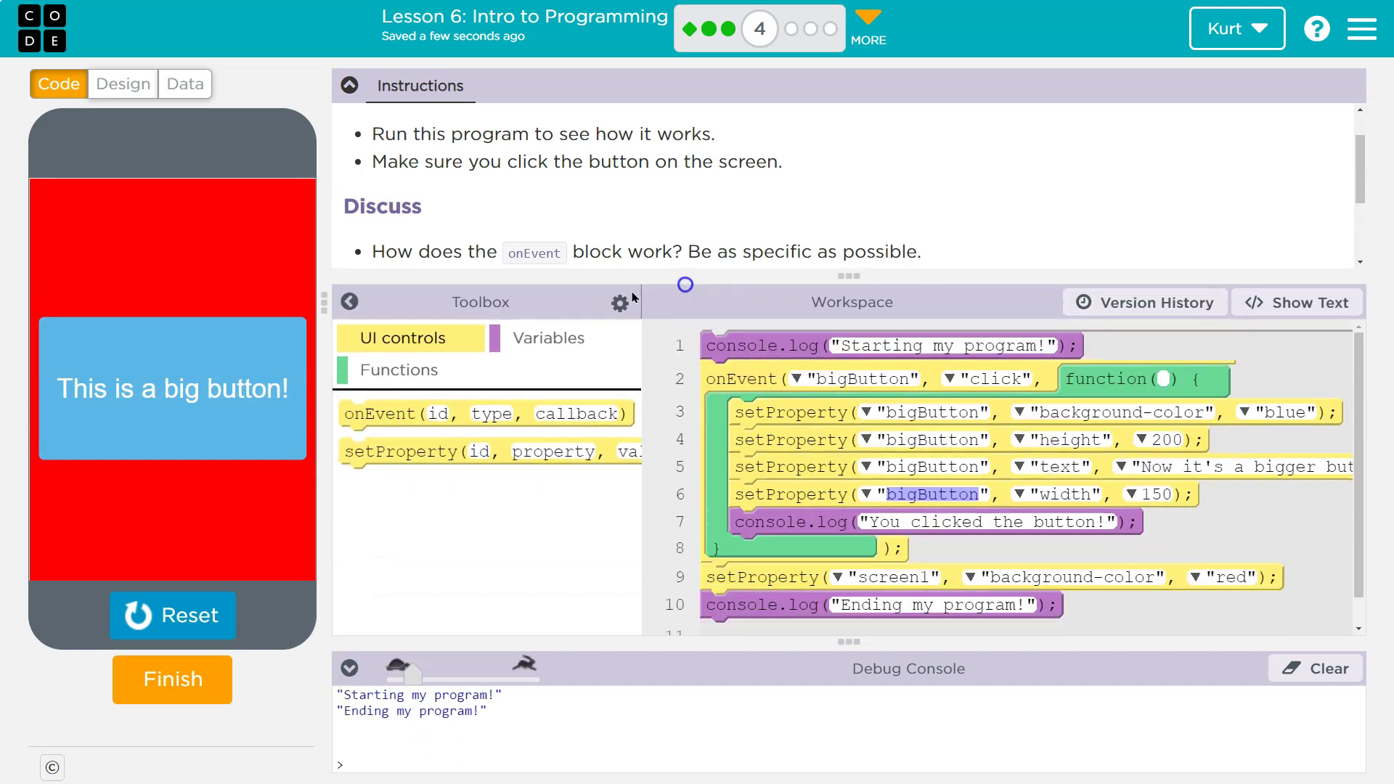
click(178, 411)
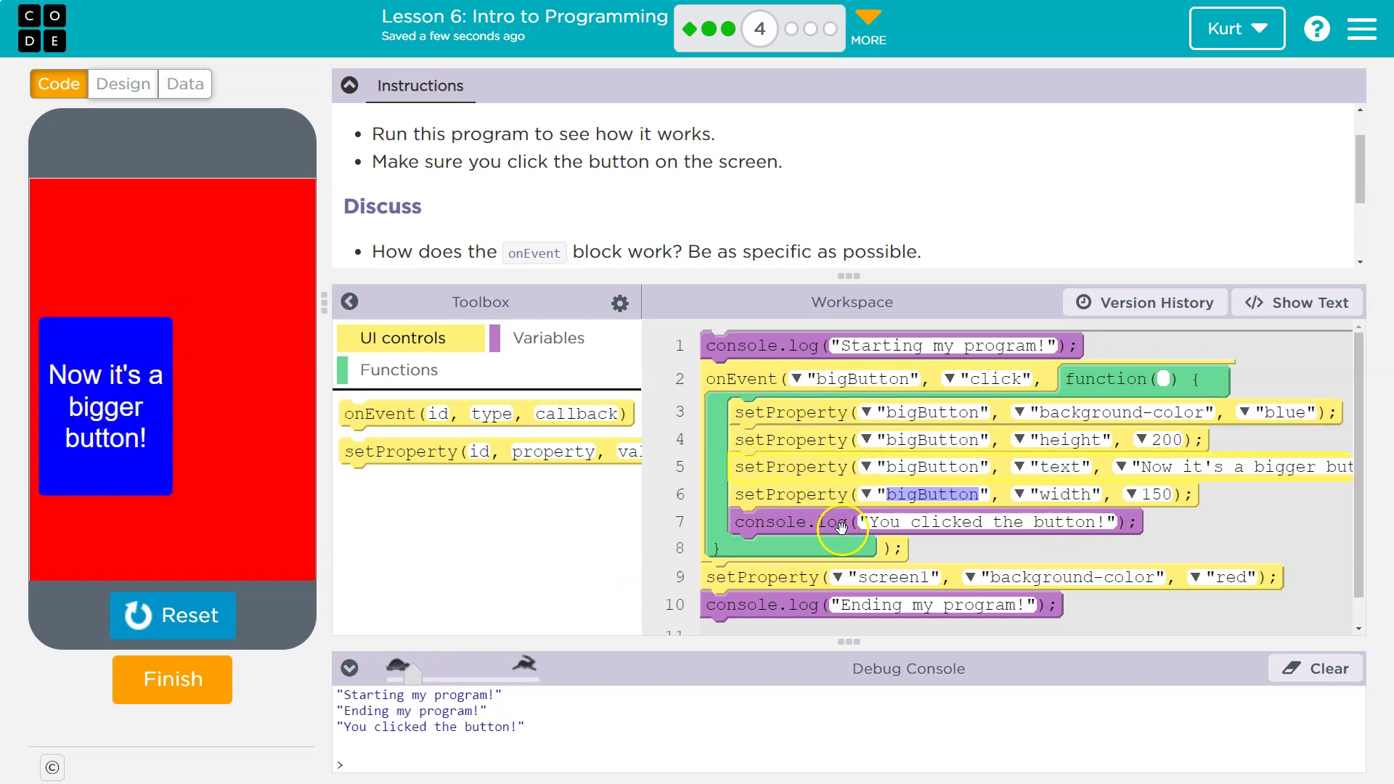
click(156, 374)
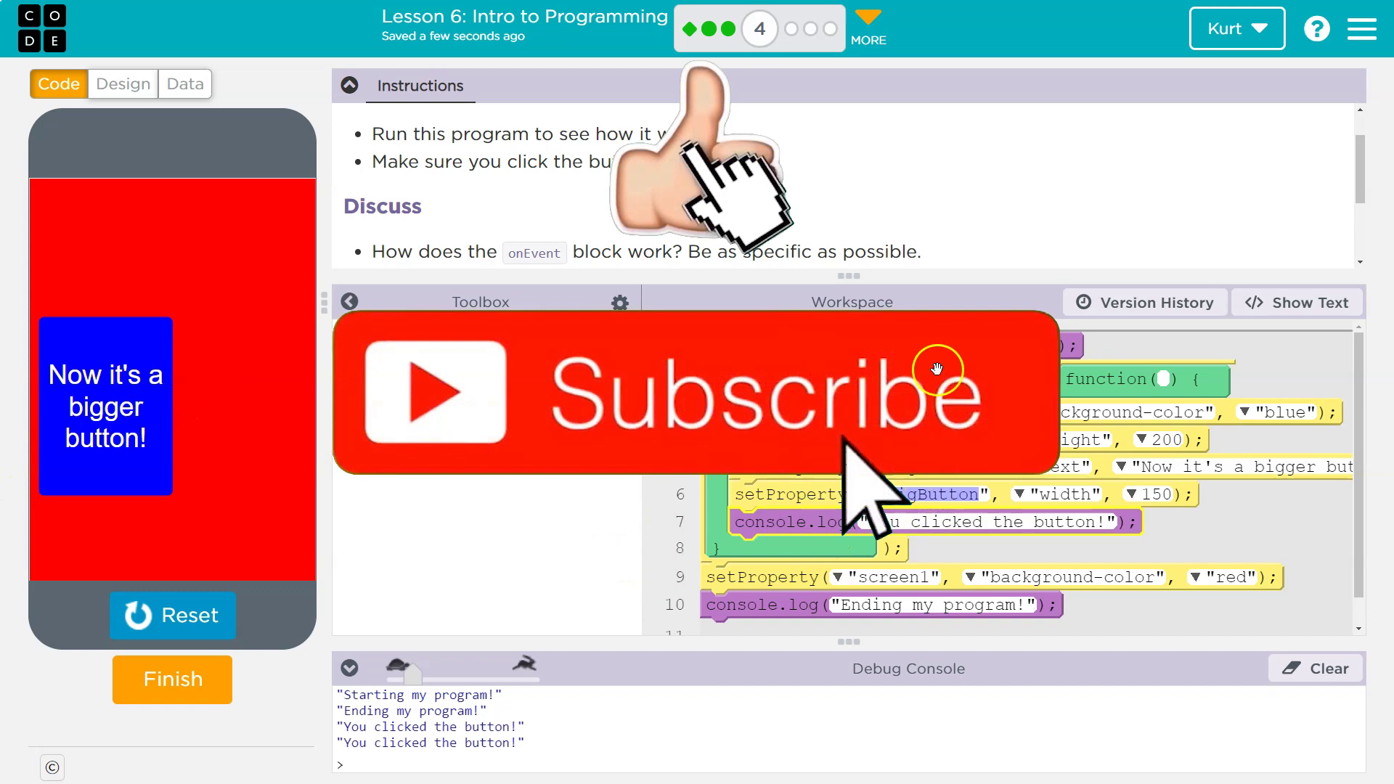